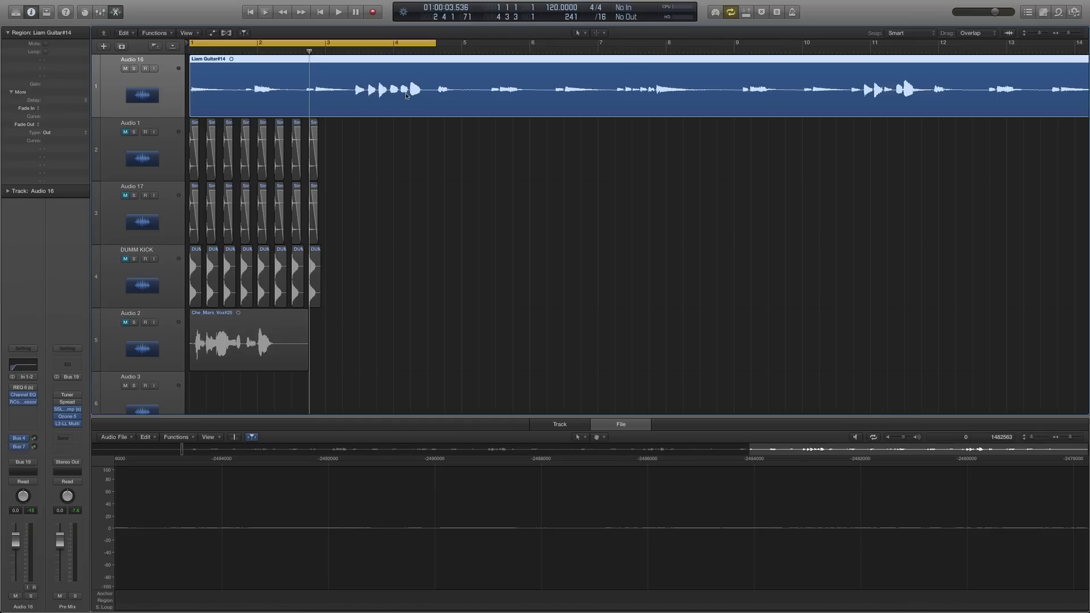
Open the Audio 16 track's RCompressor and reset threshold to 0.0, ratio to 1.00, gain to 0.0, attack to 16.0 and release to 160
left_click(21, 404)
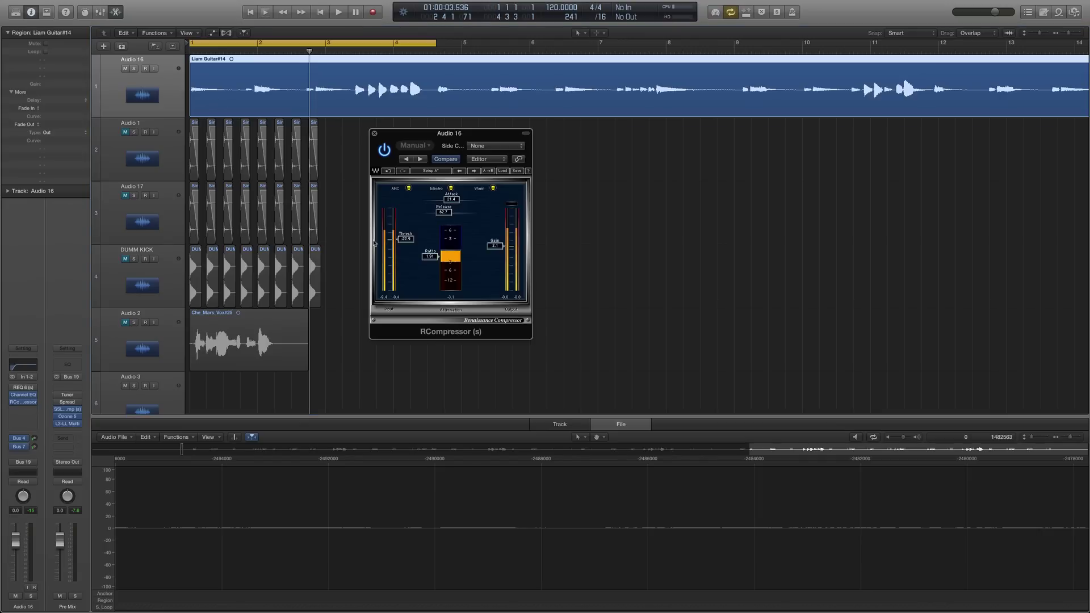
left_click_drag(424, 137, 350, 134)
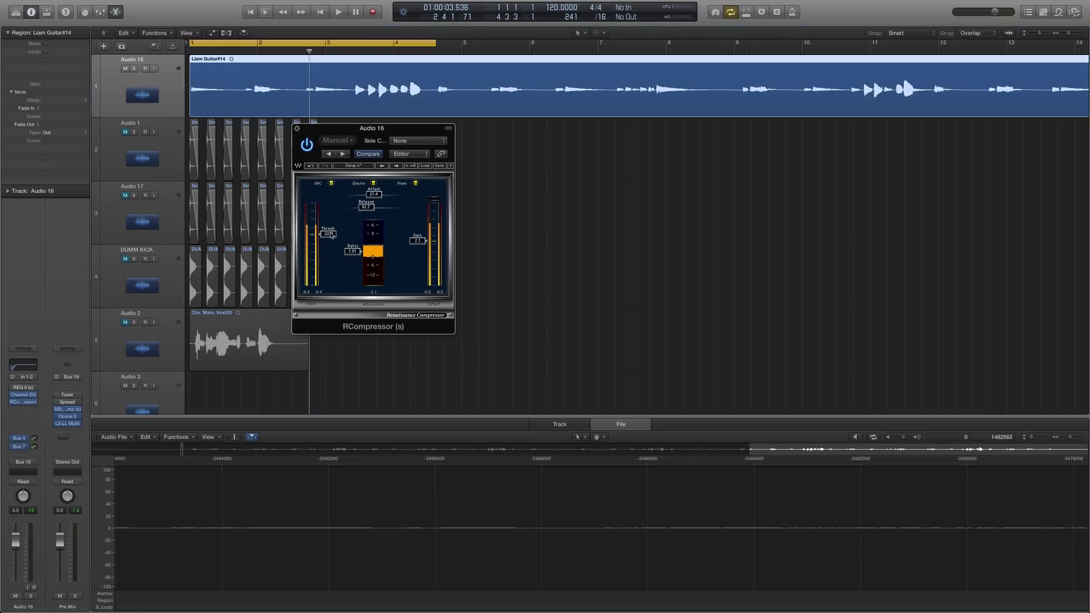
mouse_move(331, 235)
left_mouse_down()
mouse_move(348, 211)
mouse_move(443, 232)
mouse_move(423, 245)
left_mouse_up()
left_click_drag(376, 216, 374, 213)
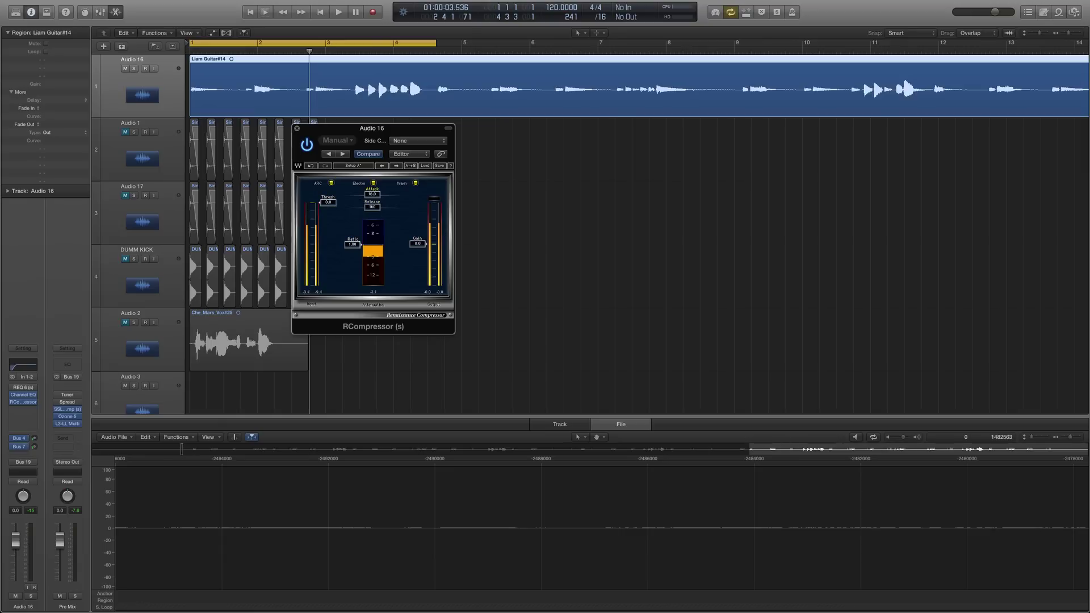
Play the guitar loop with the compressor at its neutral settings to hear the uncompressed sound
left_click_drag(316, 129, 417, 163)
key("space")
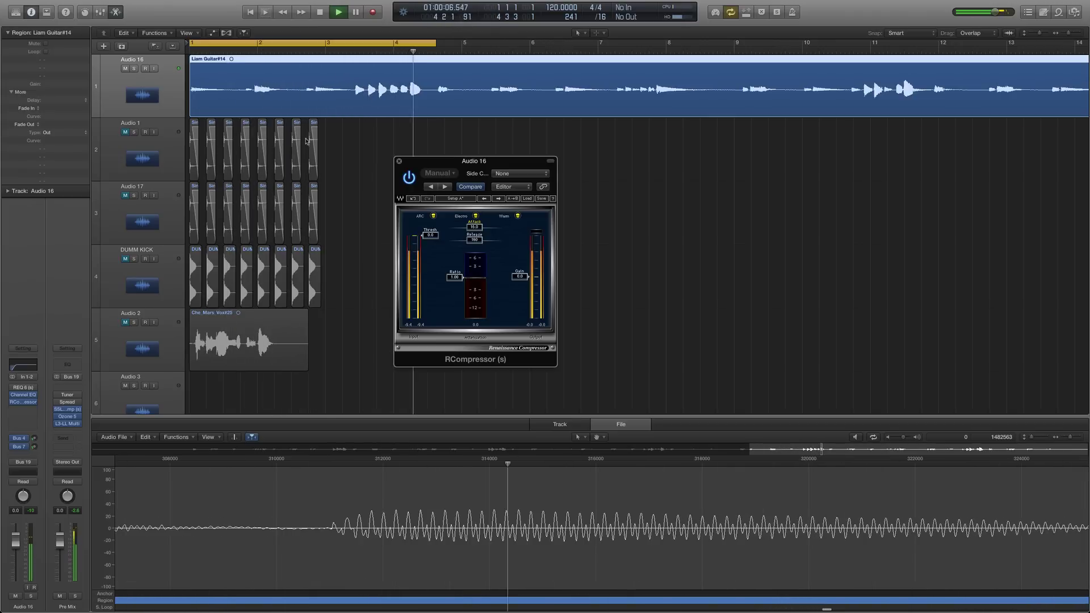
key("space")
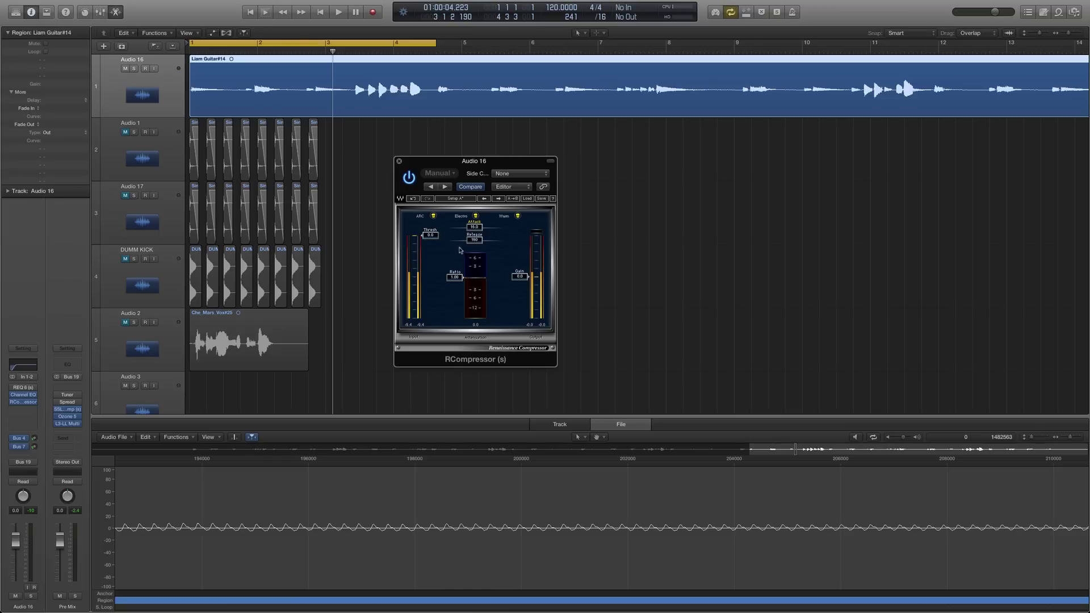
Set the compressor to extremes: ratio 50.00, threshold -60.0, attack 0.50 and release 5.00
left_click_drag(466, 285, 466, 325)
left_click_drag(430, 237, 430, 318)
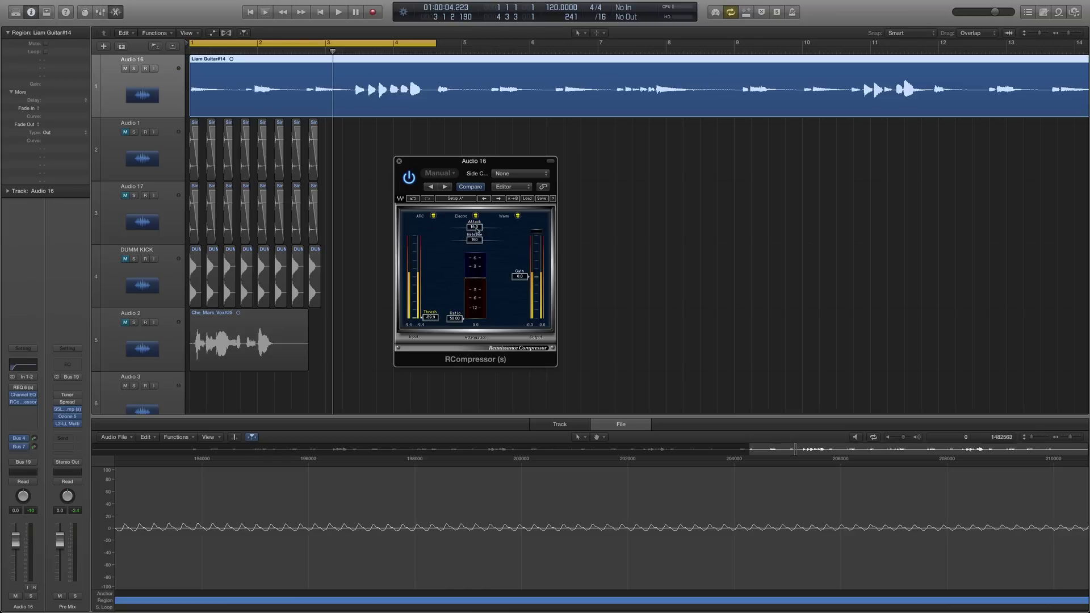
left_click_drag(476, 228, 453, 241)
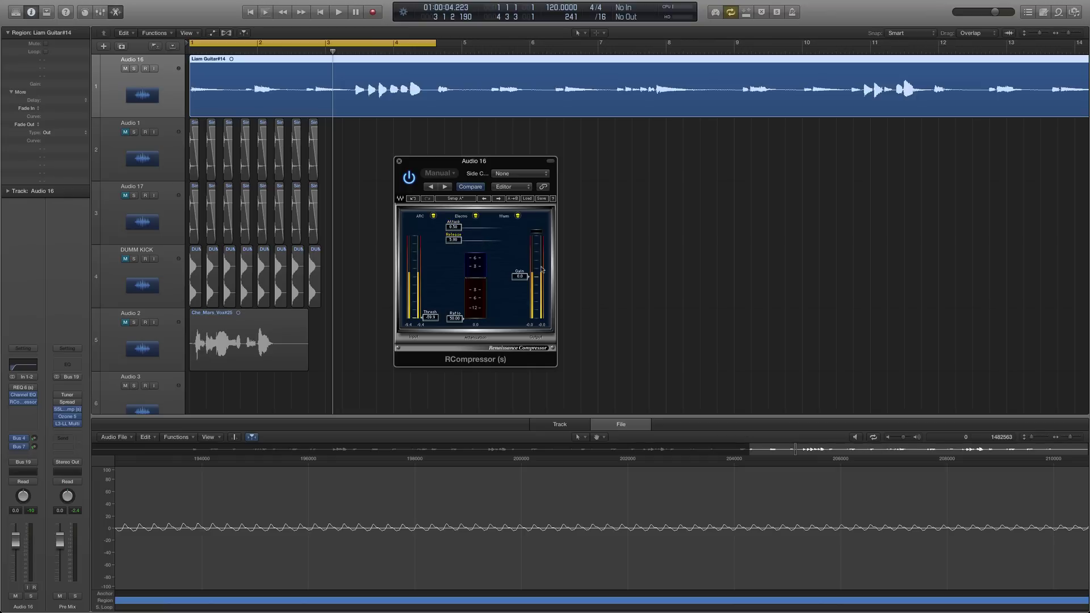
Audition the guitar loop while sweeping the compressor's attack slower, and return the attack to 0.50
left_click_drag(448, 160, 349, 138)
mouse_move(355, 204)
left_mouse_down()
mouse_move(372, 204)
mouse_move(358, 206)
left_mouse_up()
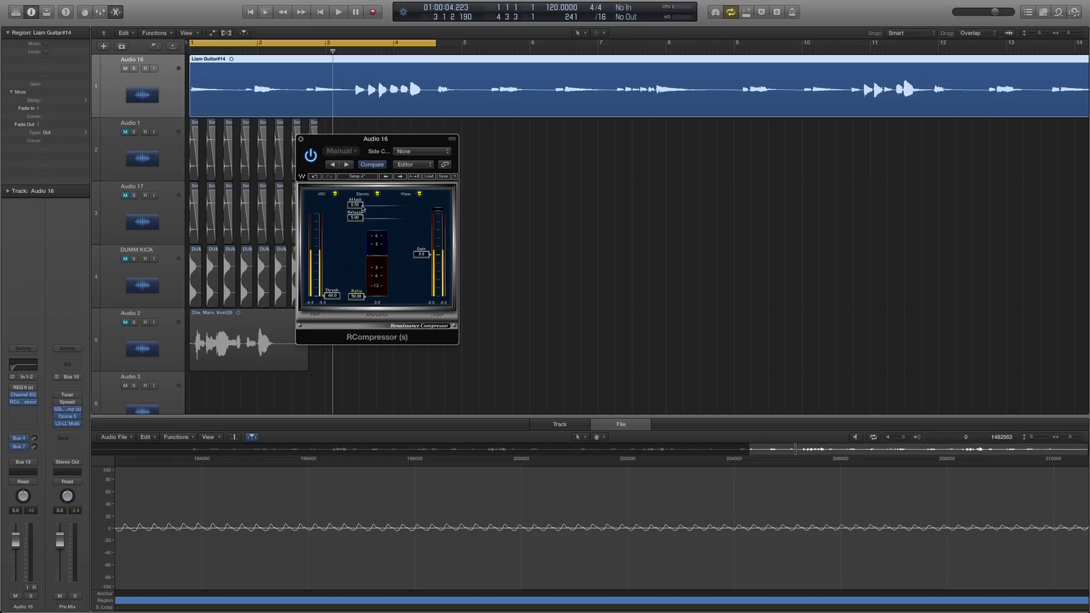
mouse_move(355, 204)
left_mouse_down()
mouse_move(368, 205)
mouse_move(359, 208)
left_mouse_up()
key("space")
left_click_drag(361, 207, 373, 206)
key("space")
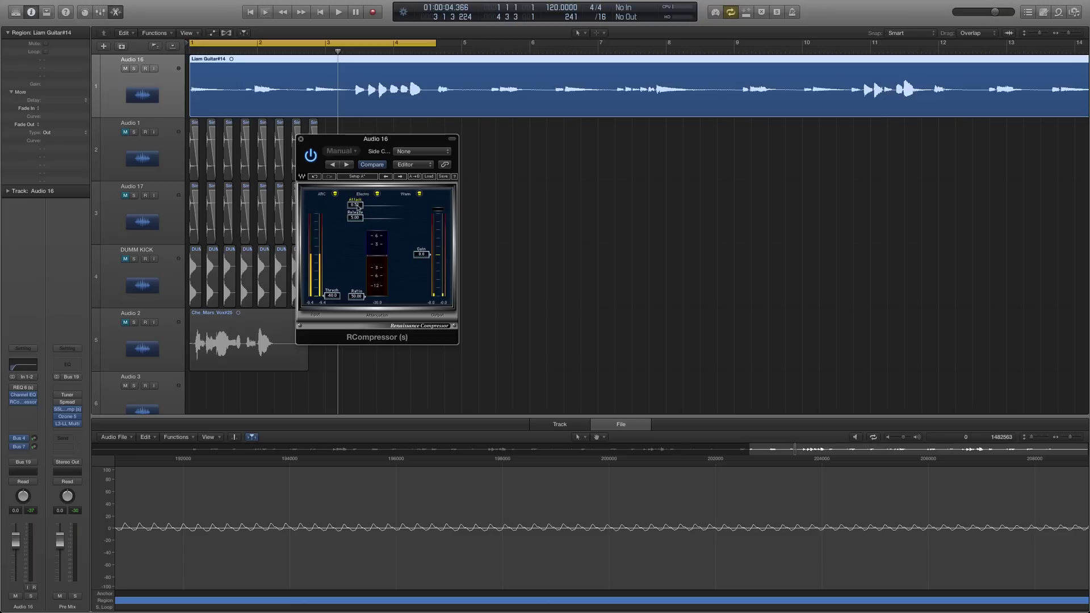
Compare slower and fastest attack times during playback of the guitar loop, and settle the attack at about 8
left_click_drag(354, 204, 365, 204)
key("space")
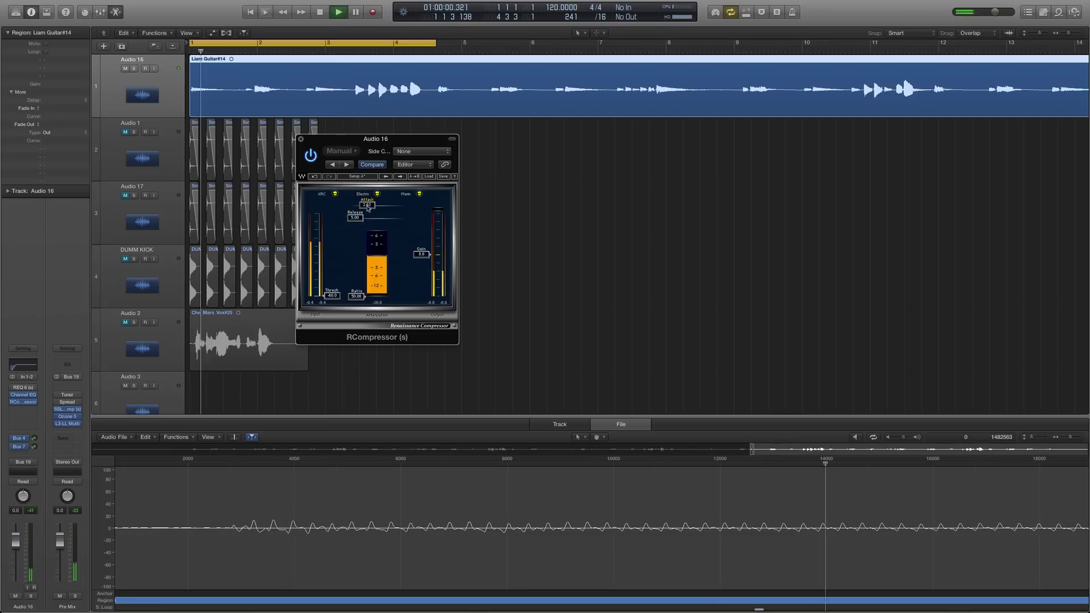
left_click_drag(367, 208, 374, 199)
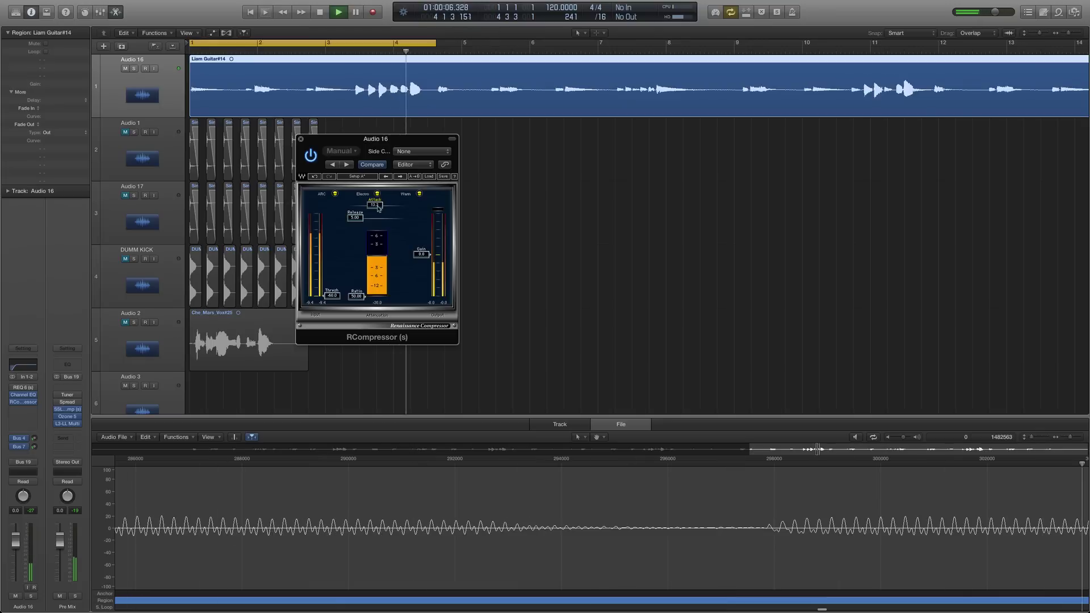
key("space")
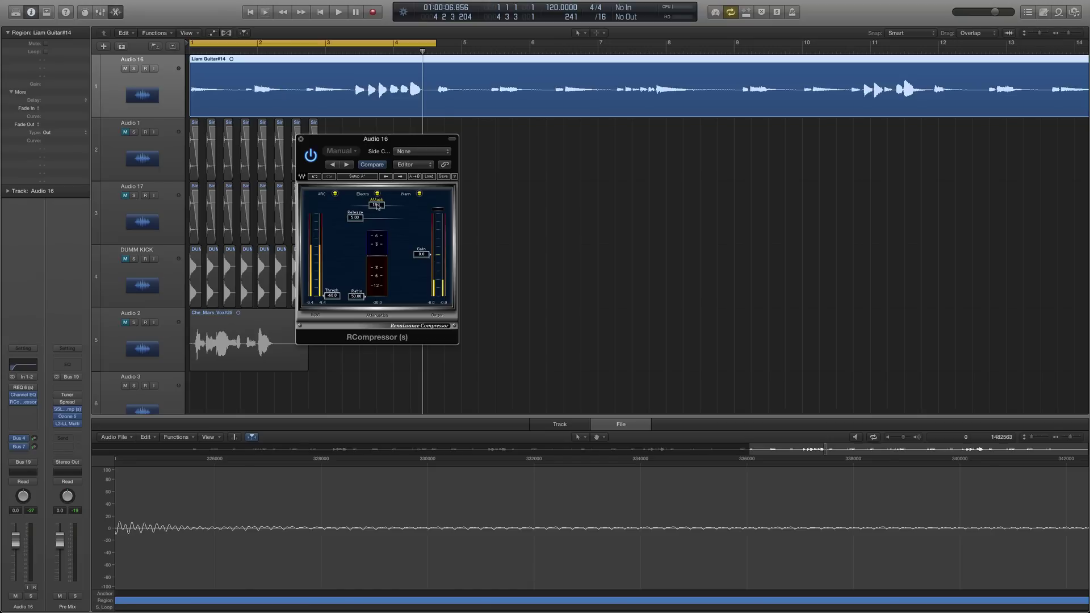
key("space")
mouse_move(378, 205)
left_mouse_down()
mouse_move(378, 190)
mouse_move(381, 217)
left_mouse_up()
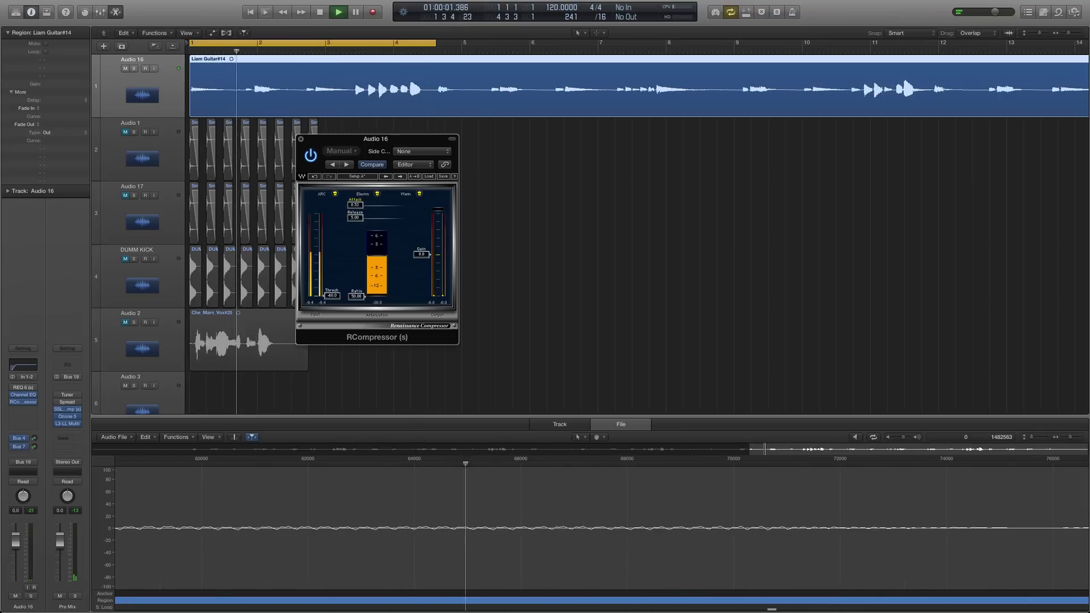
left_click_drag(354, 204, 371, 204)
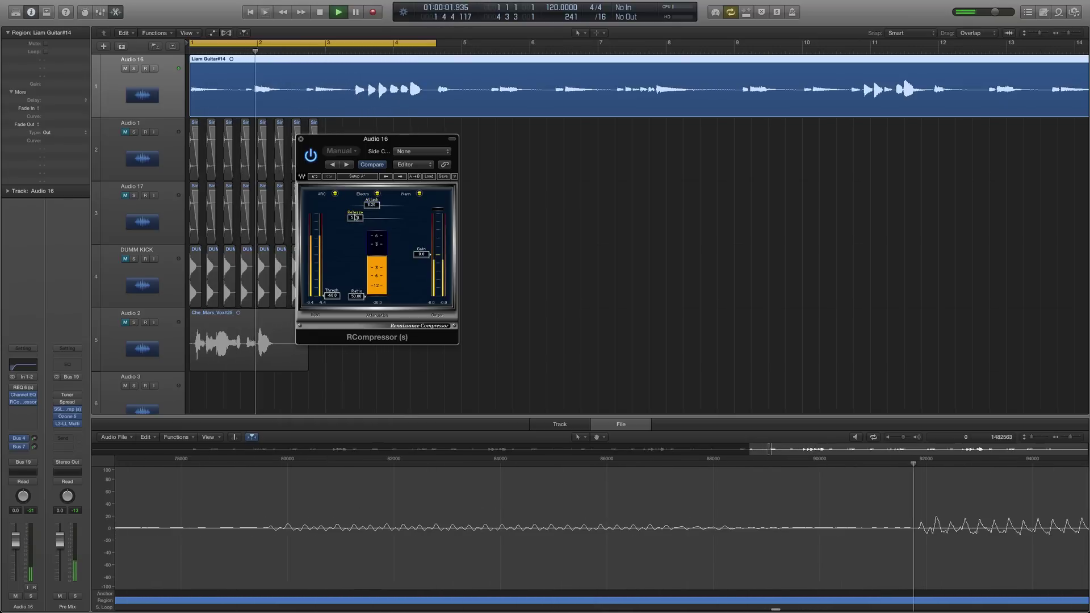
Dial in the compressor's release by ear during playback, lengthening it to about 120
left_click_drag(356, 218, 357, 221)
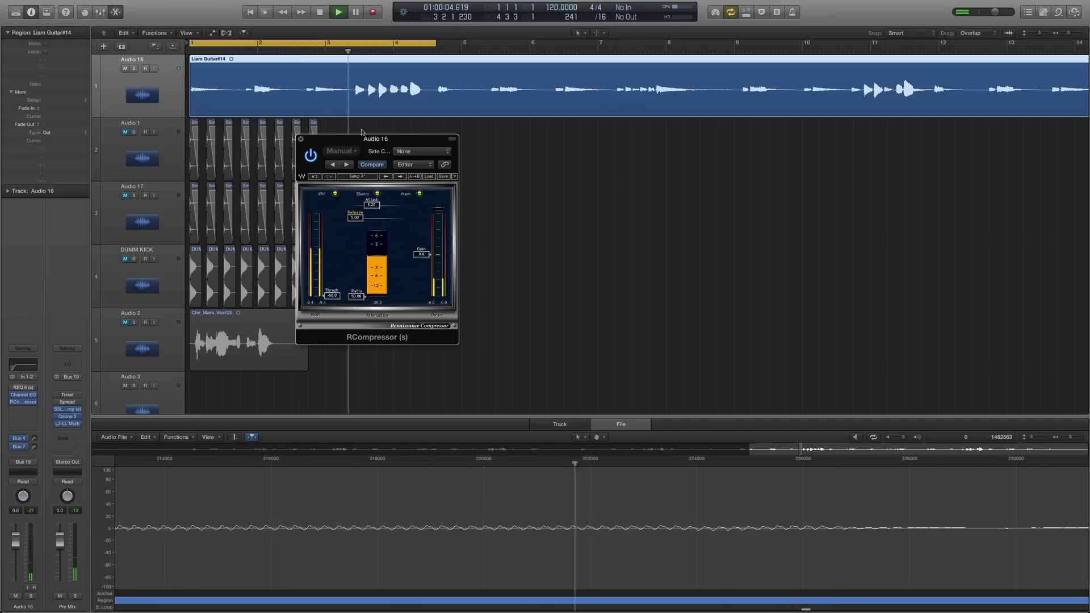
left_click_drag(351, 142, 397, 137)
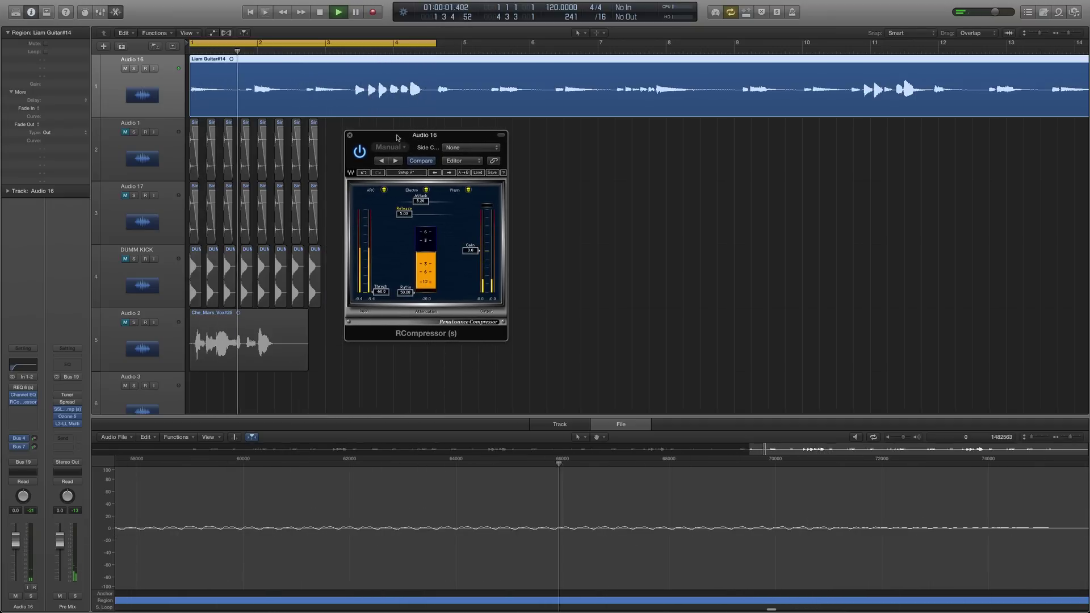
left_click_drag(397, 137, 385, 137)
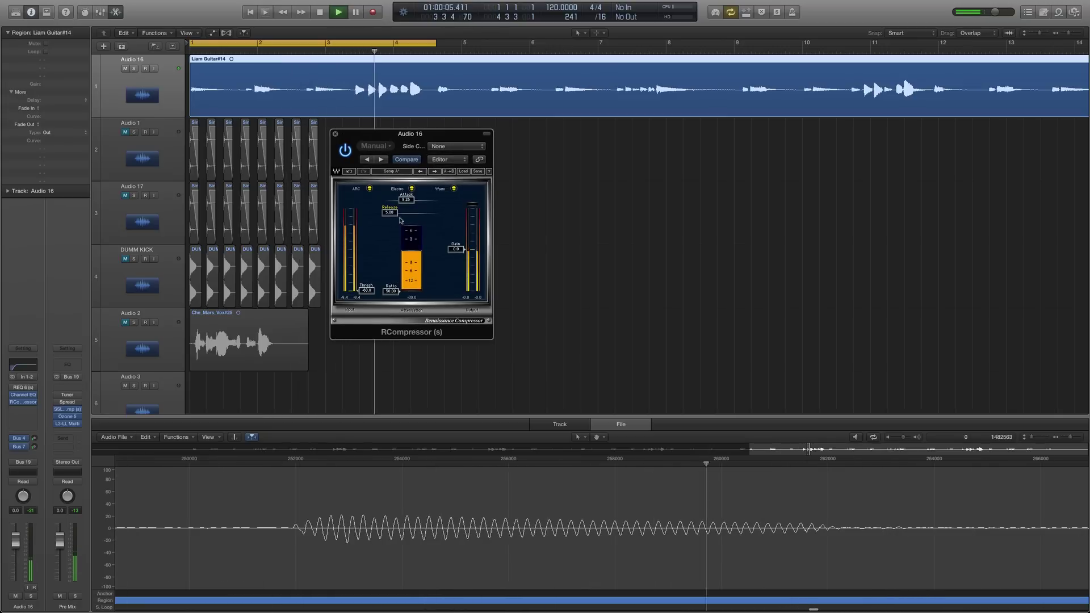
left_click_drag(391, 218, 390, 217)
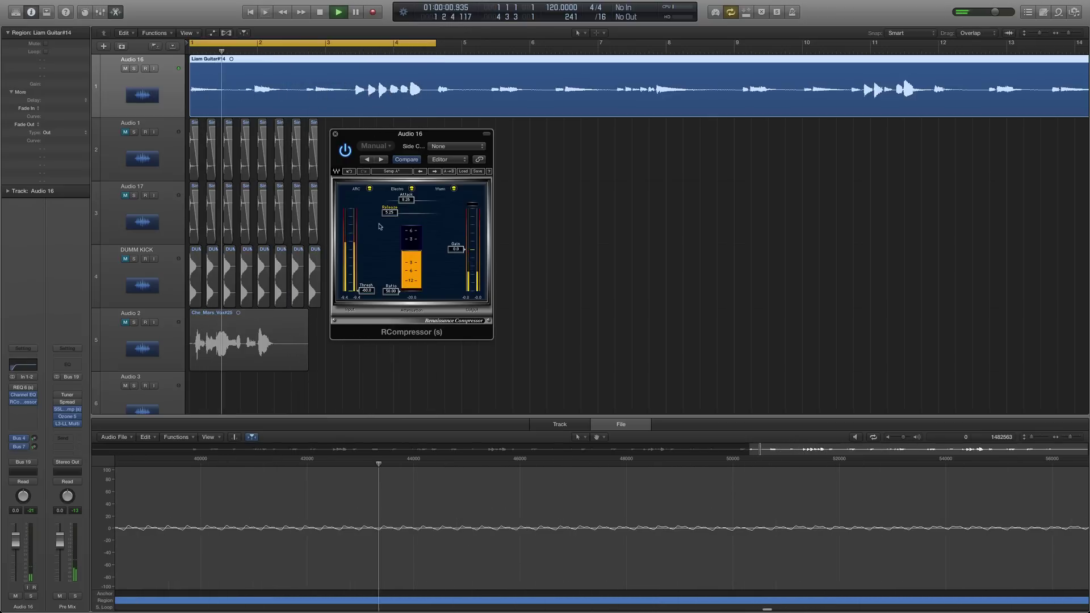
left_click_drag(390, 212, 414, 216)
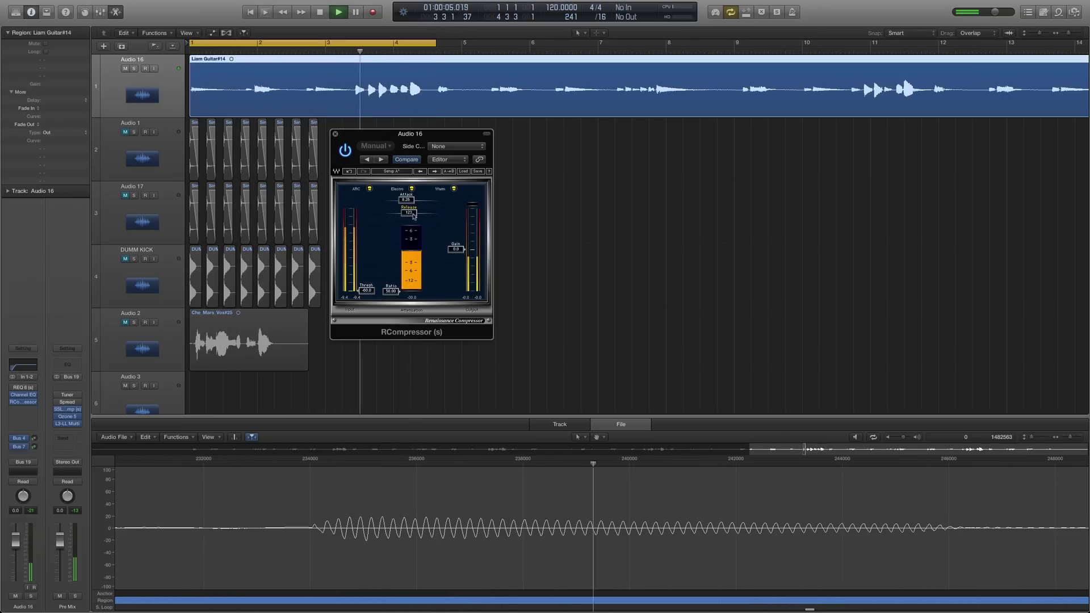
left_click_drag(414, 216, 414, 217)
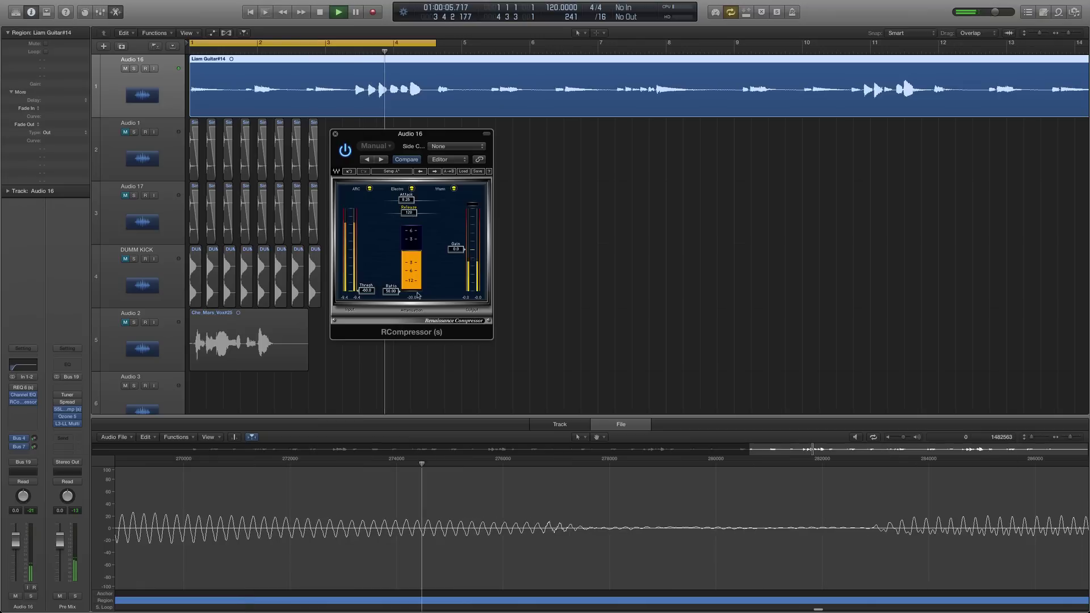
key("space")
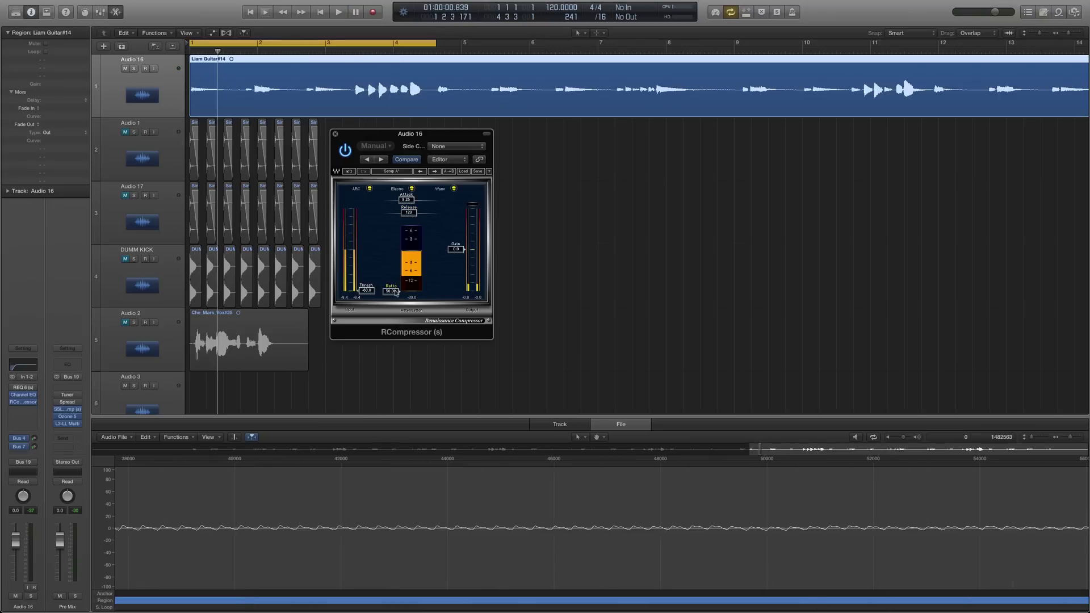
Lower the compressor's ratio and fine-tune it to about 1.8 while the guitar loop plays
left_click_drag(391, 290, 394, 287)
left_click_drag(392, 285, 398, 292)
left_click_drag(397, 292, 391, 254)
key("space")
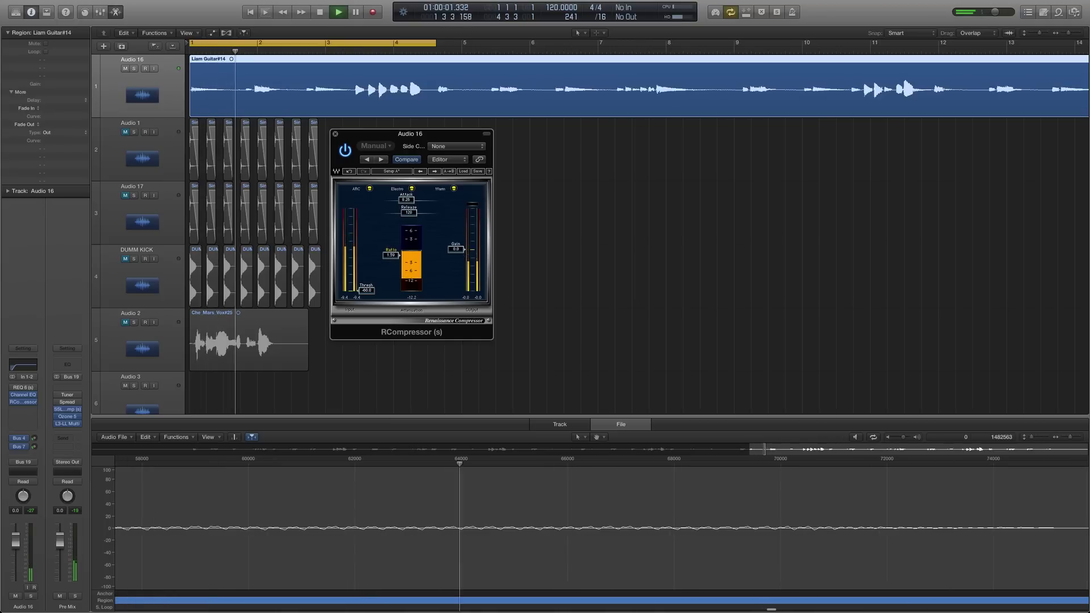
mouse_move(392, 253)
left_mouse_down()
mouse_move(394, 283)
mouse_move(395, 256)
left_mouse_up()
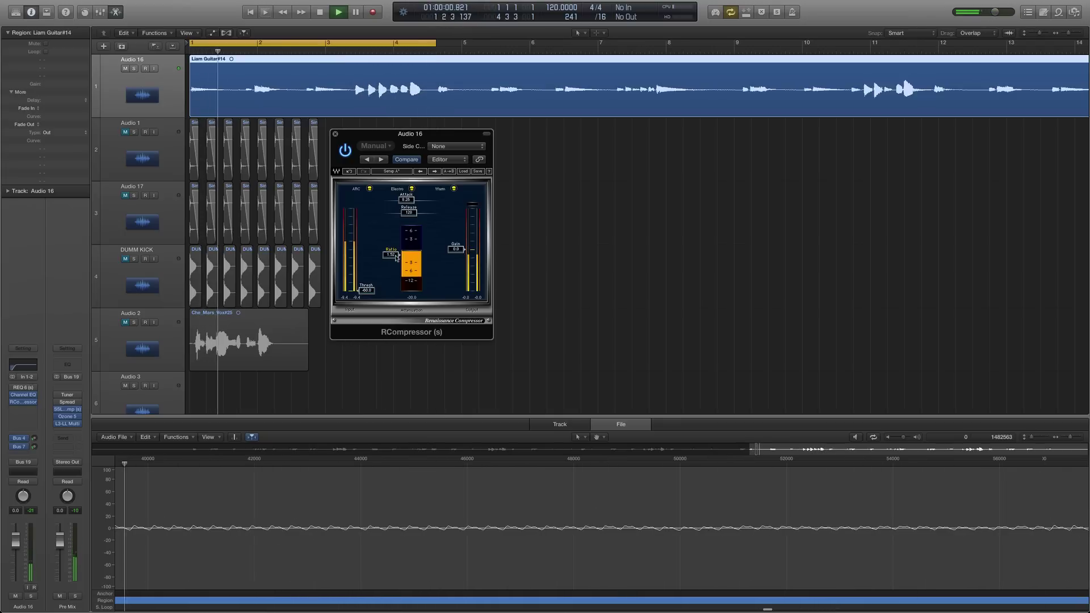
left_click_drag(395, 257, 396, 257)
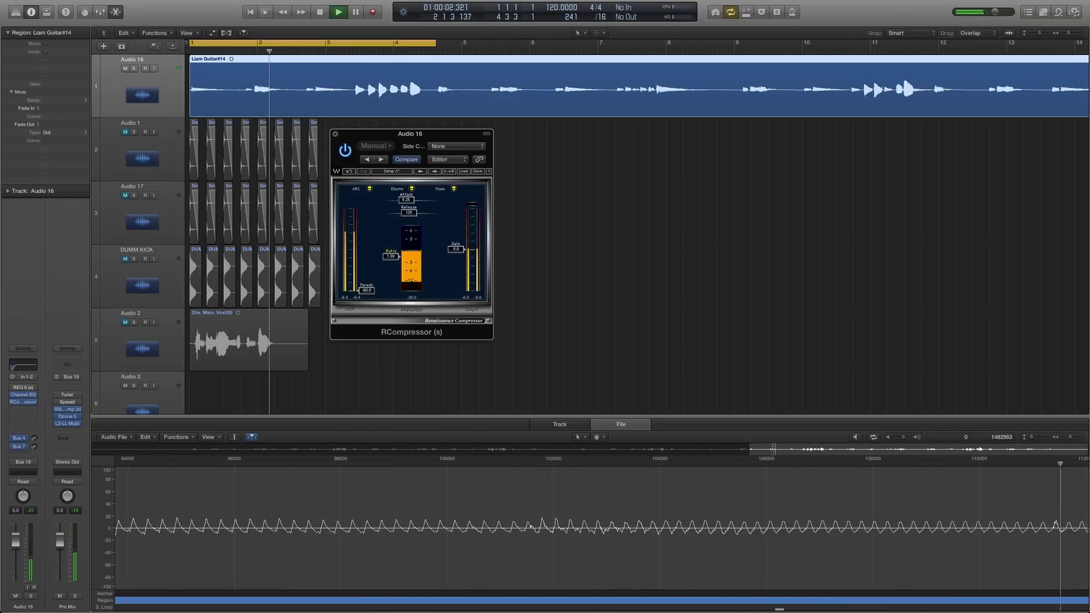
Raise the compressor's threshold by ear to about -23 while the guitar loop plays
scroll(393, 260, "up", 2)
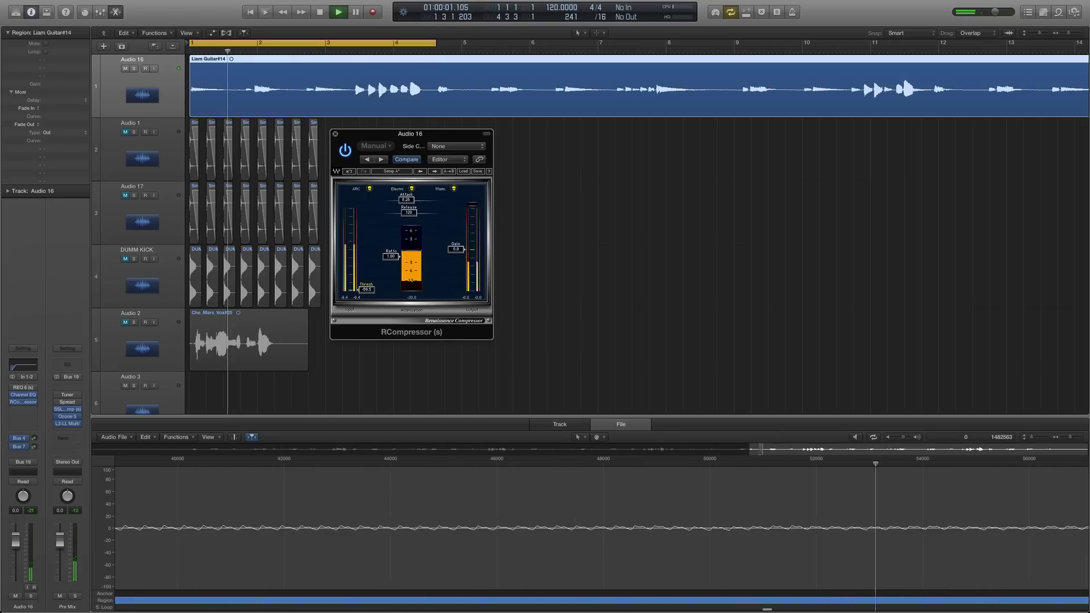
left_click_drag(371, 292, 370, 278)
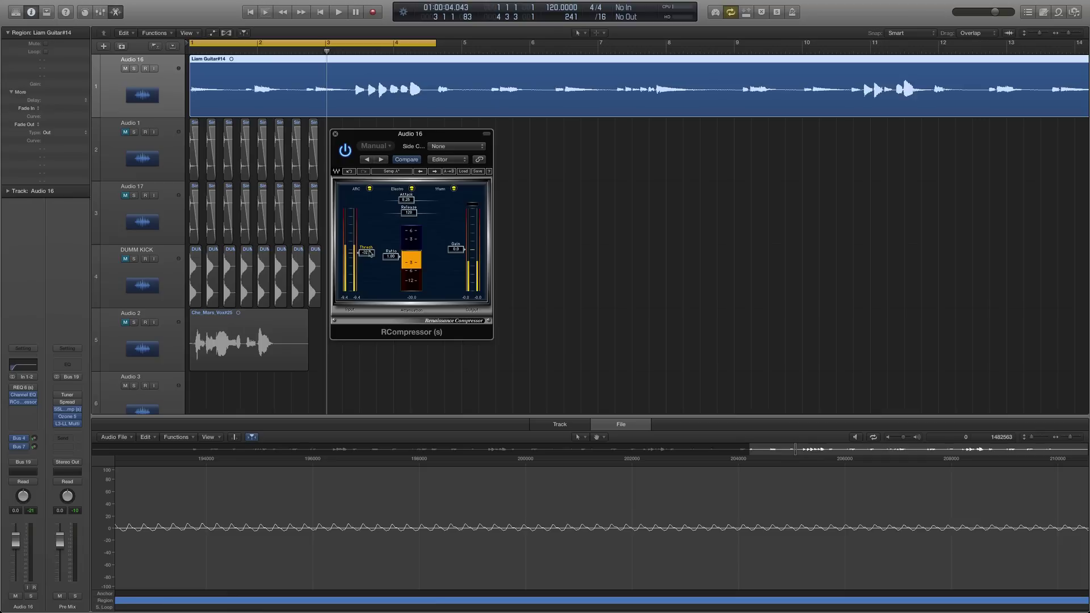
key("space")
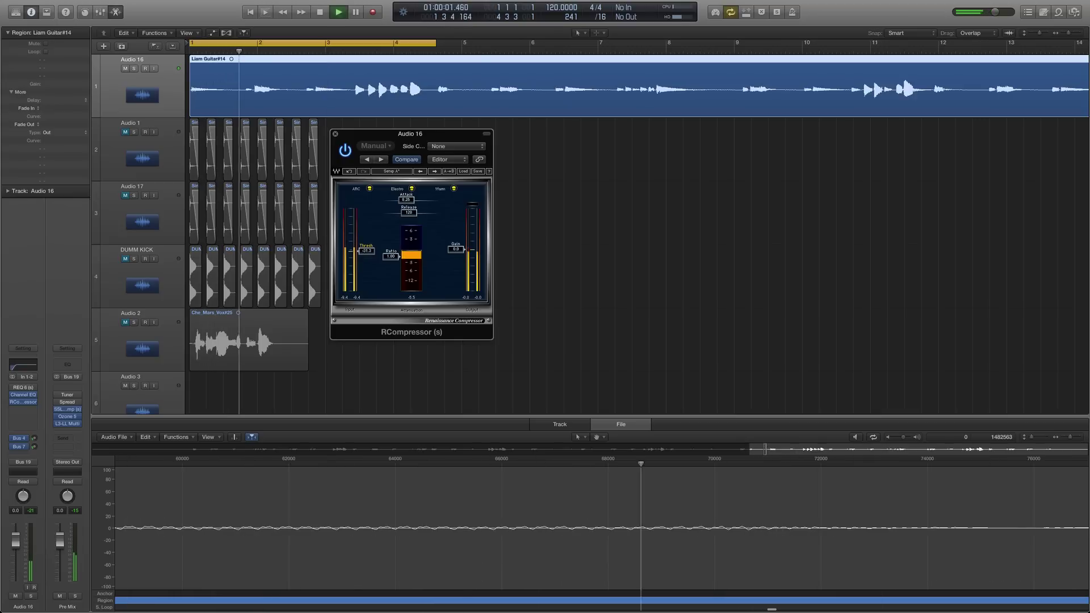
left_click_drag(366, 249, 371, 240)
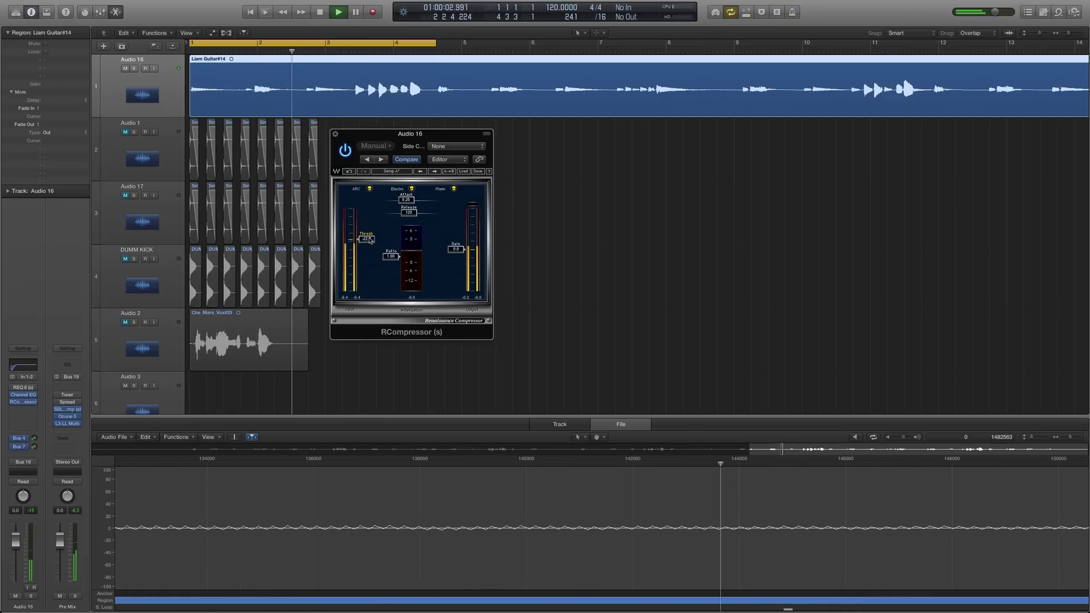
left_click_drag(369, 239, 369, 242)
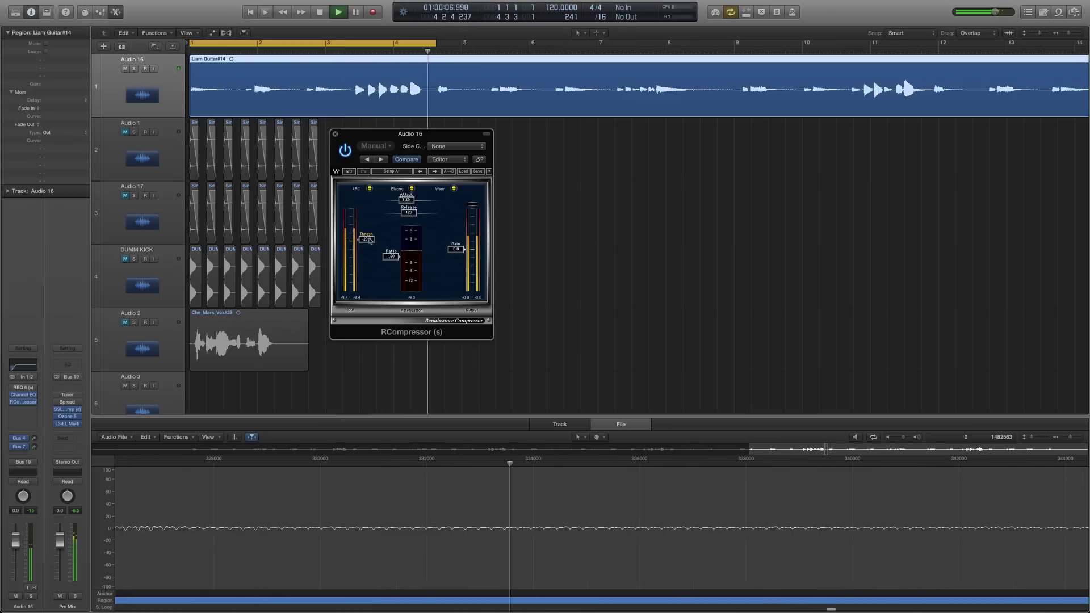
key("space")
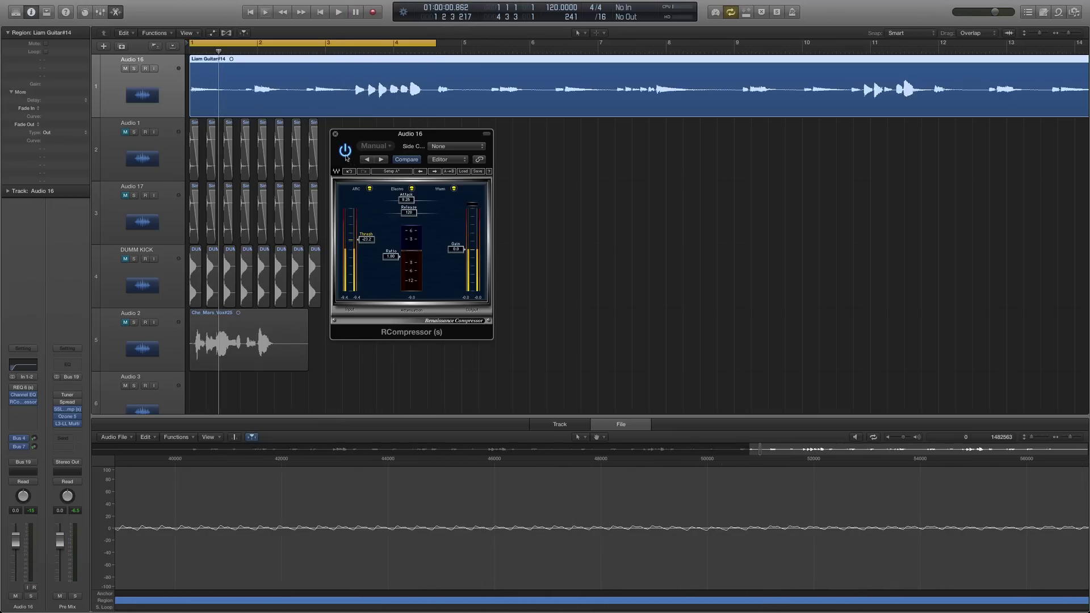
Compare the guitar loop with the compressor bypassed and active, leave it enabled, and close the plug-in window
key("space")
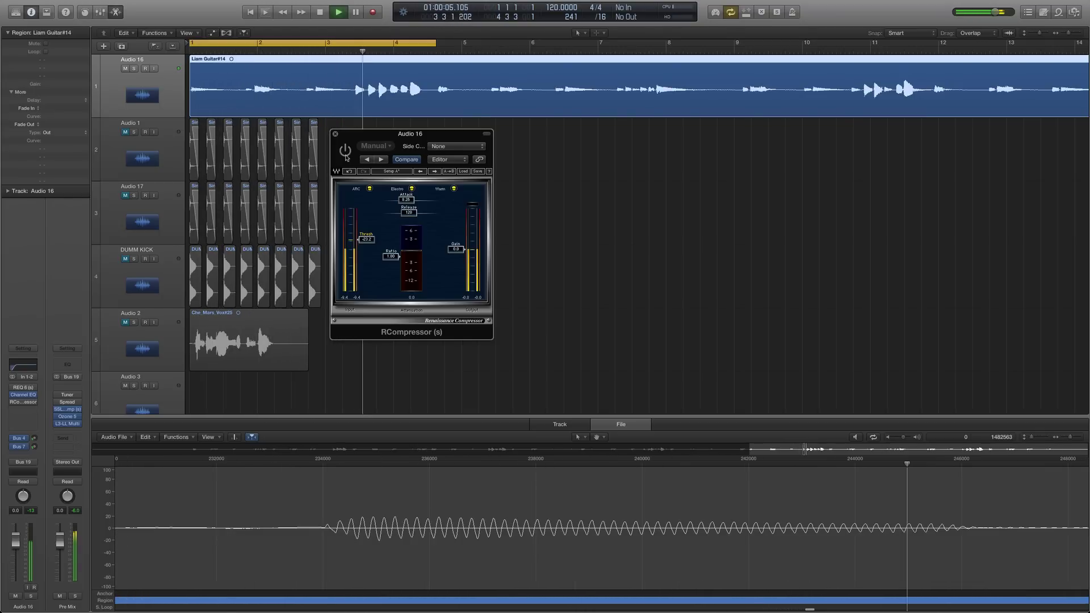
left_click(345, 155)
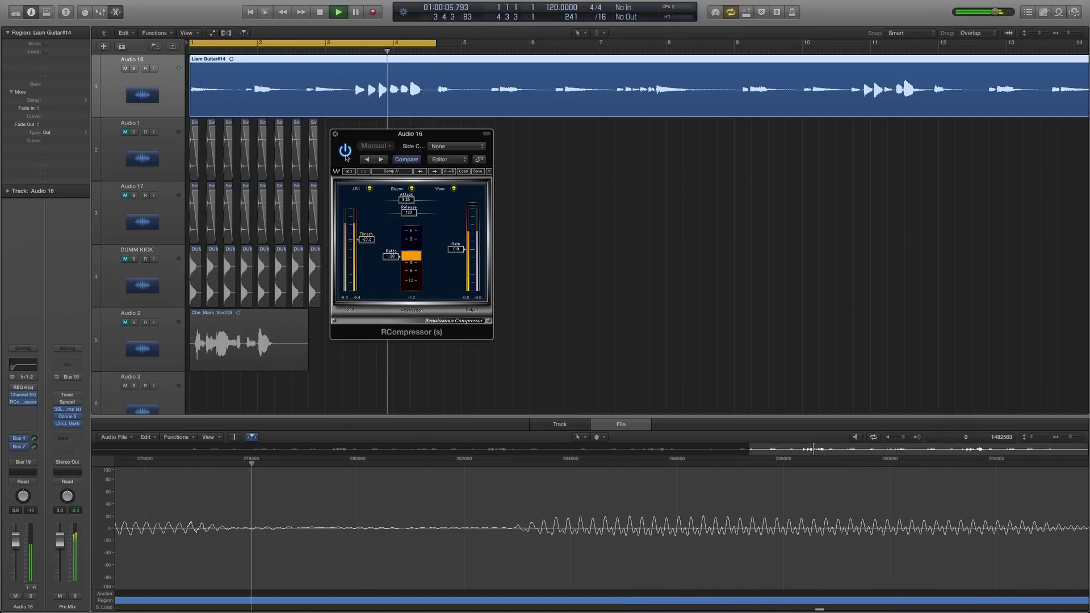
left_click(344, 150)
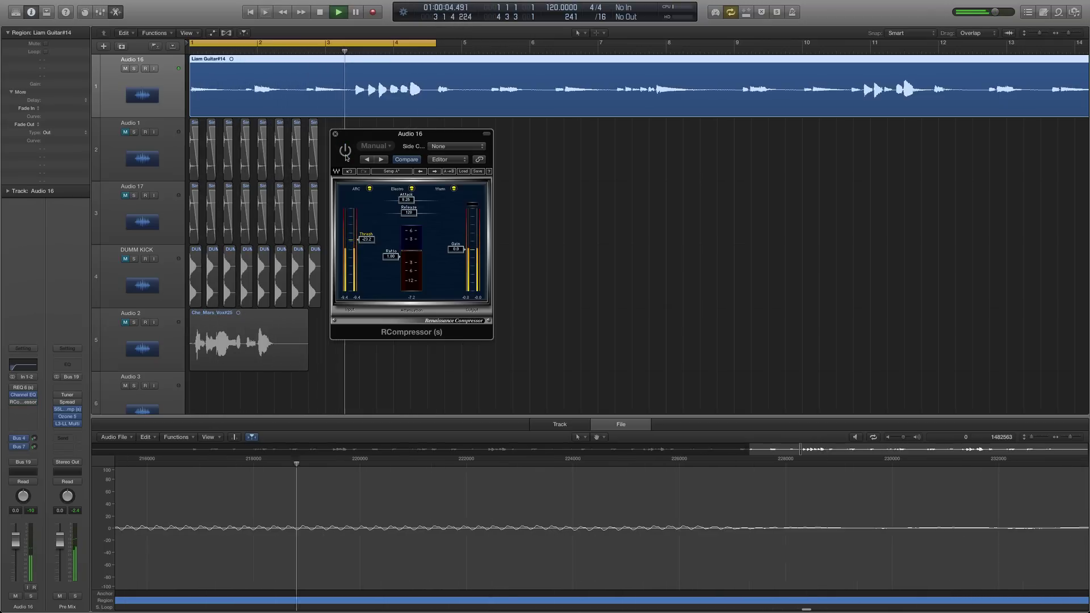
left_click(345, 152)
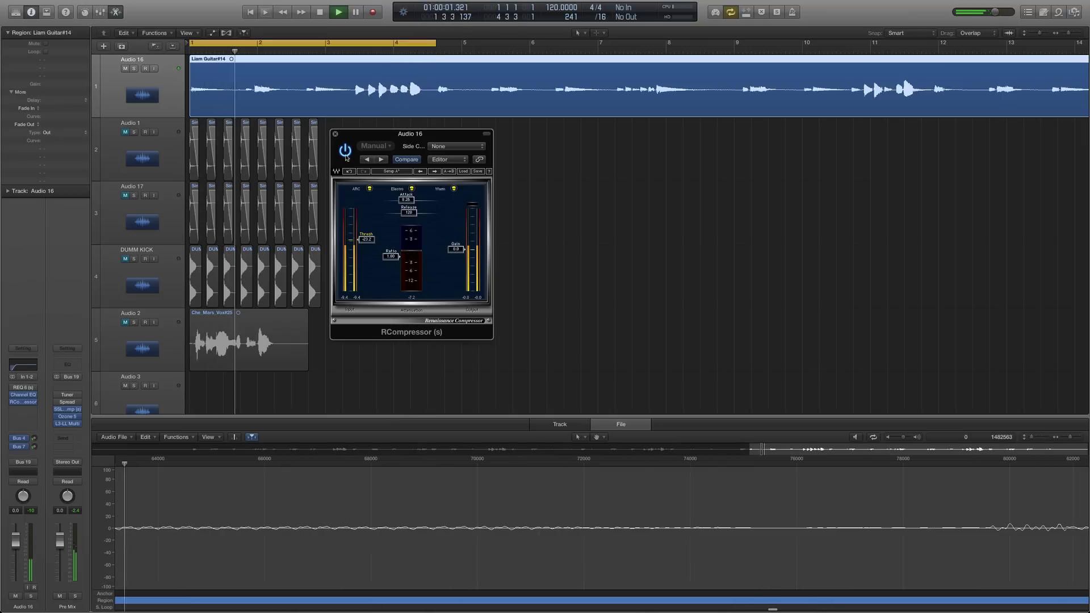
left_click_drag(349, 136, 372, 128)
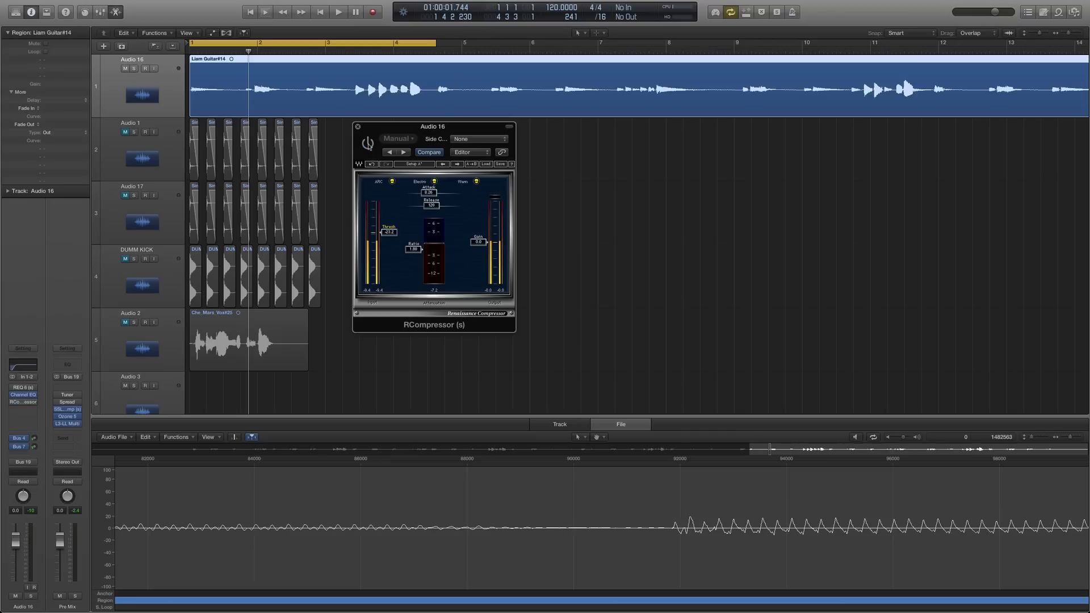
key("space")
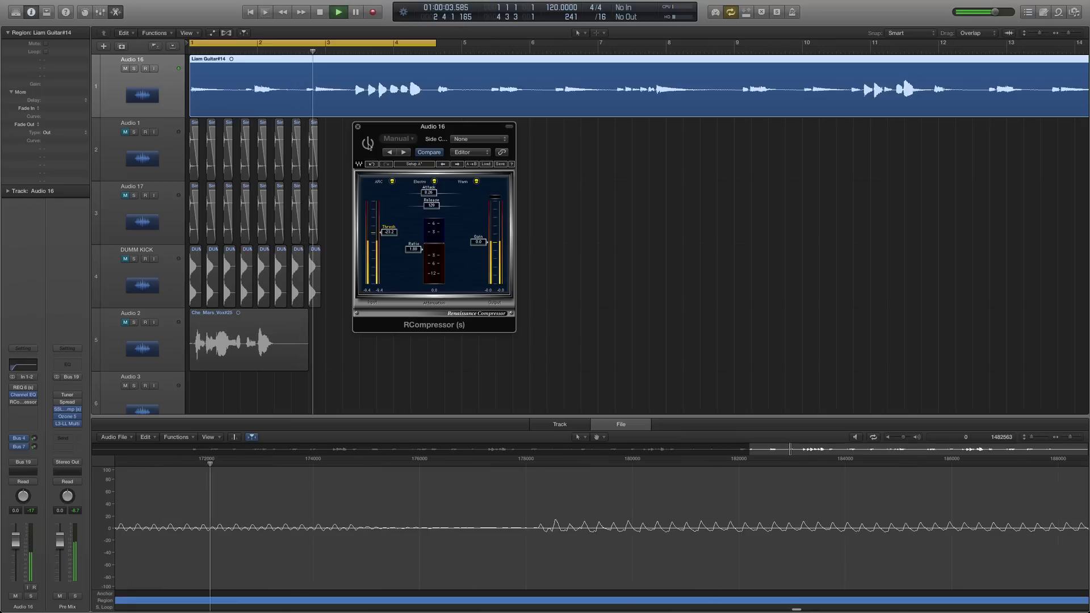
left_click(368, 144)
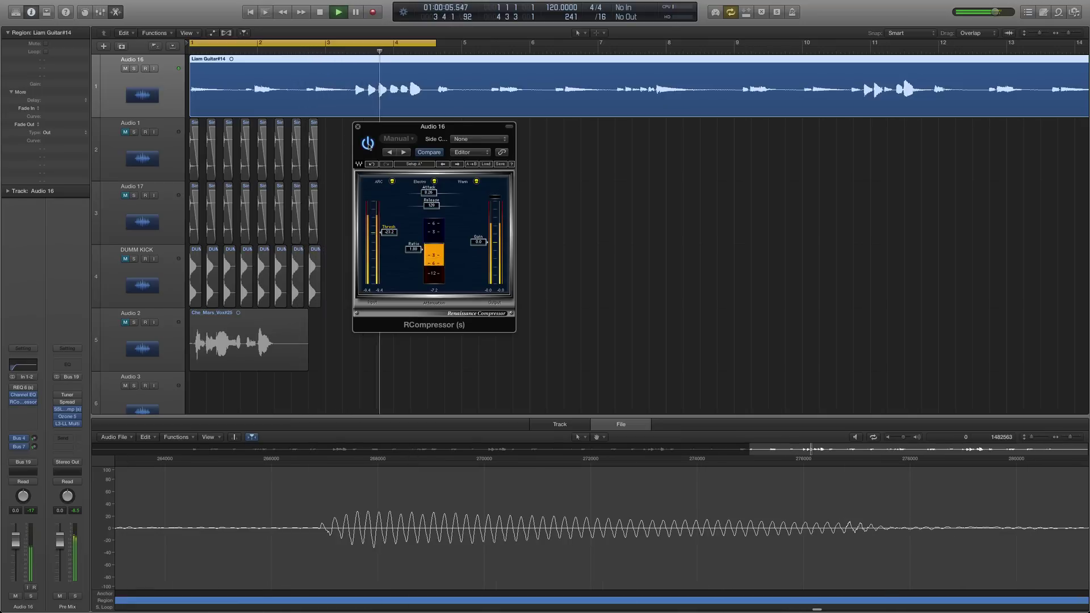
left_click(358, 127)
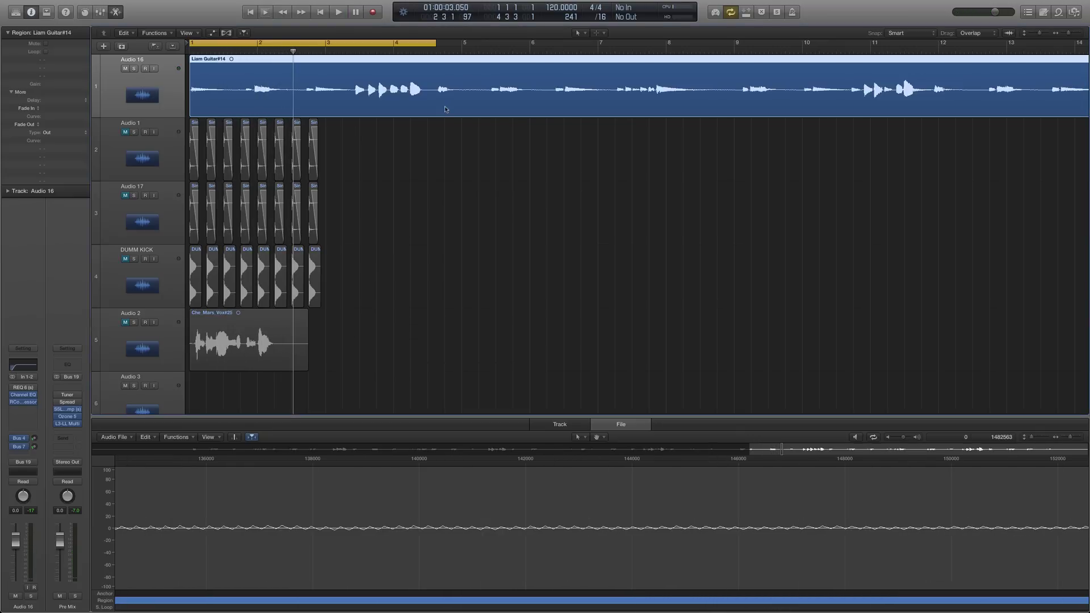